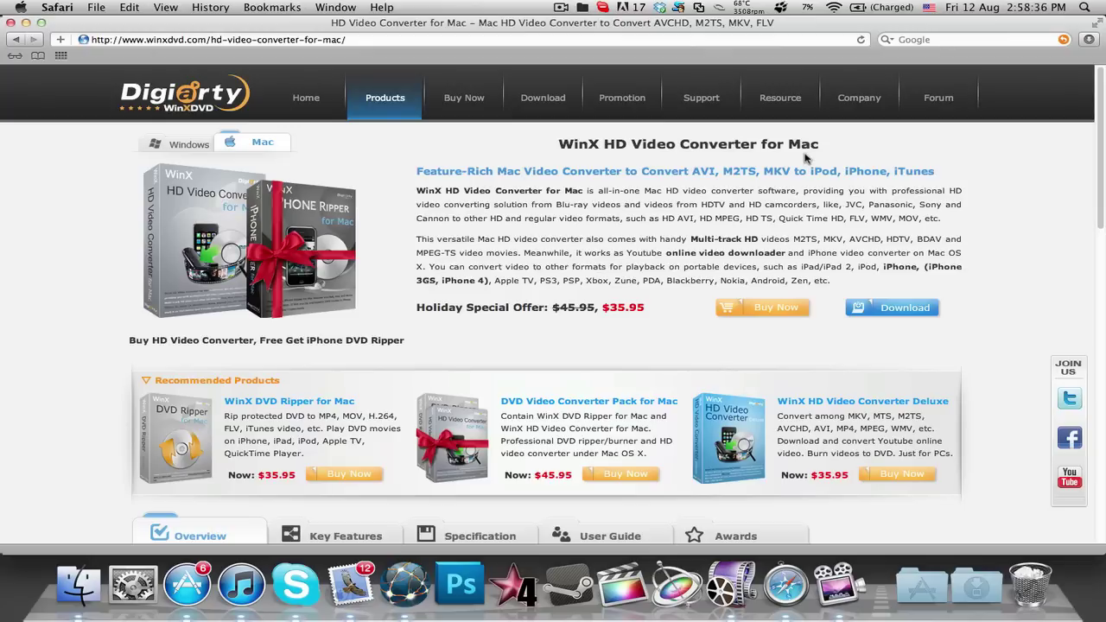
# - View the Windows product page, return to the Mac page, and scroll through its overview
pyautogui.click(165, 145)
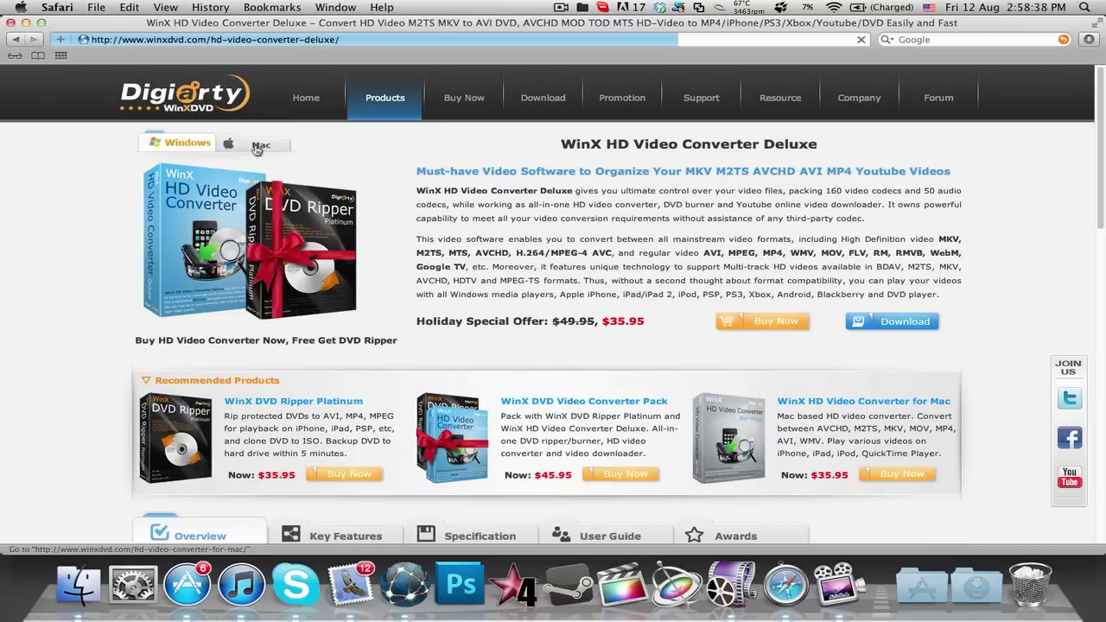
pyautogui.click(257, 144)
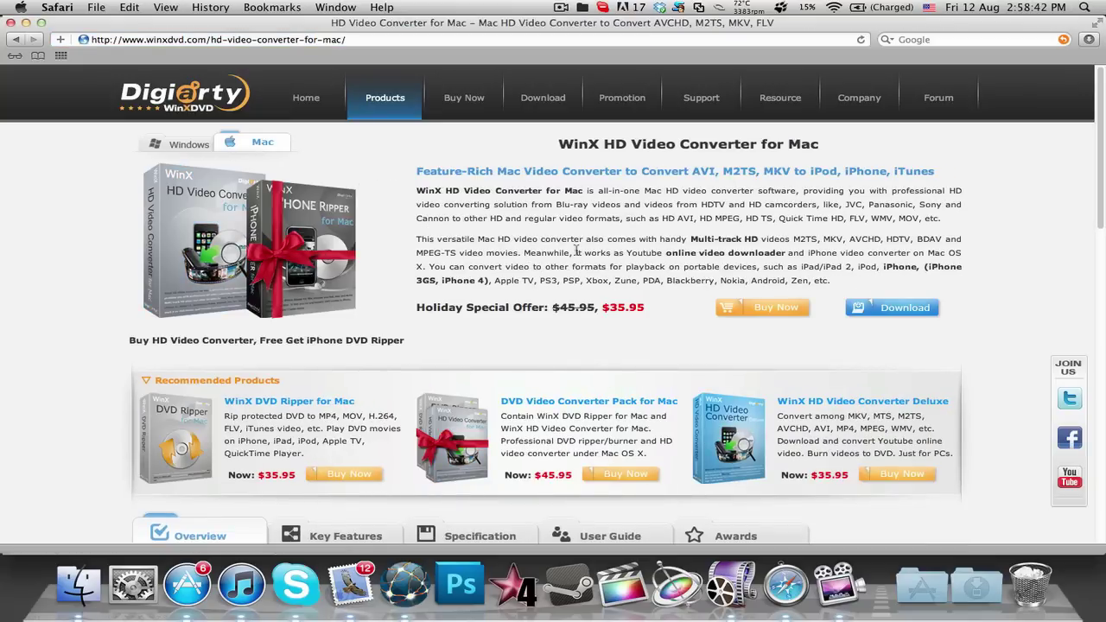
pyautogui.scroll(-10, 576, 251)
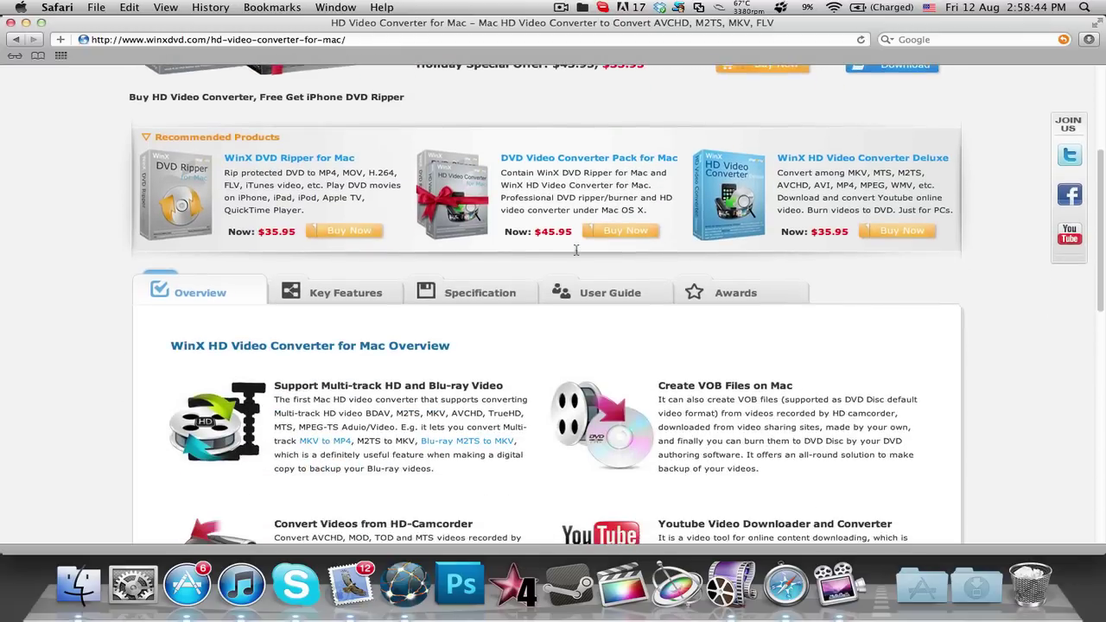
pyautogui.scroll(-5, 576, 250)
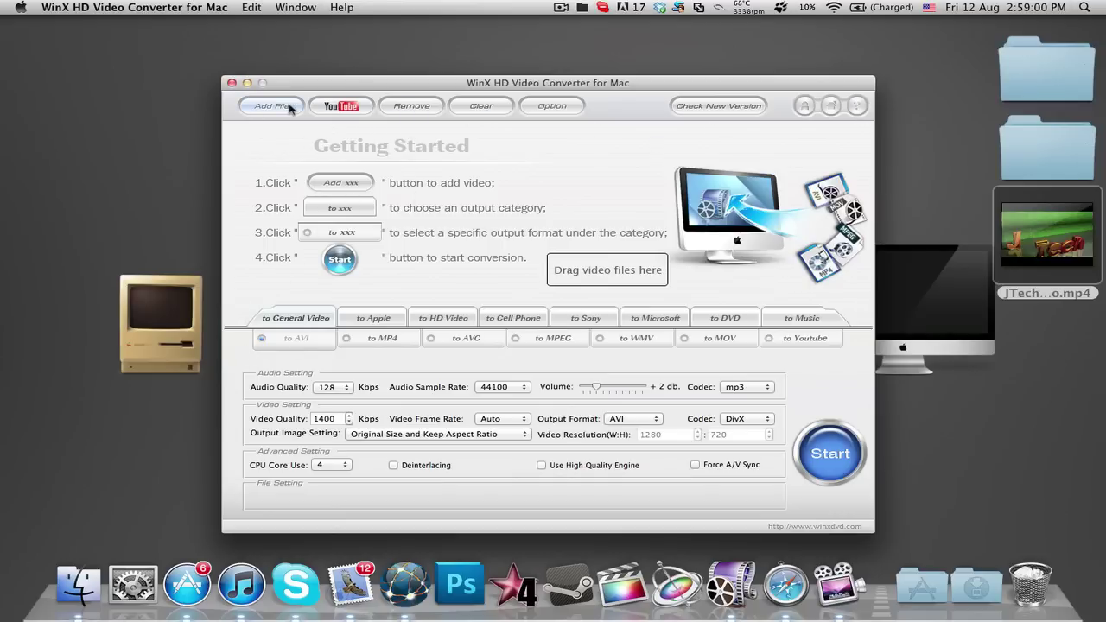
# - Open the YouTube Download Online Video dialog and cancel it, twice
pyautogui.click(341, 106)
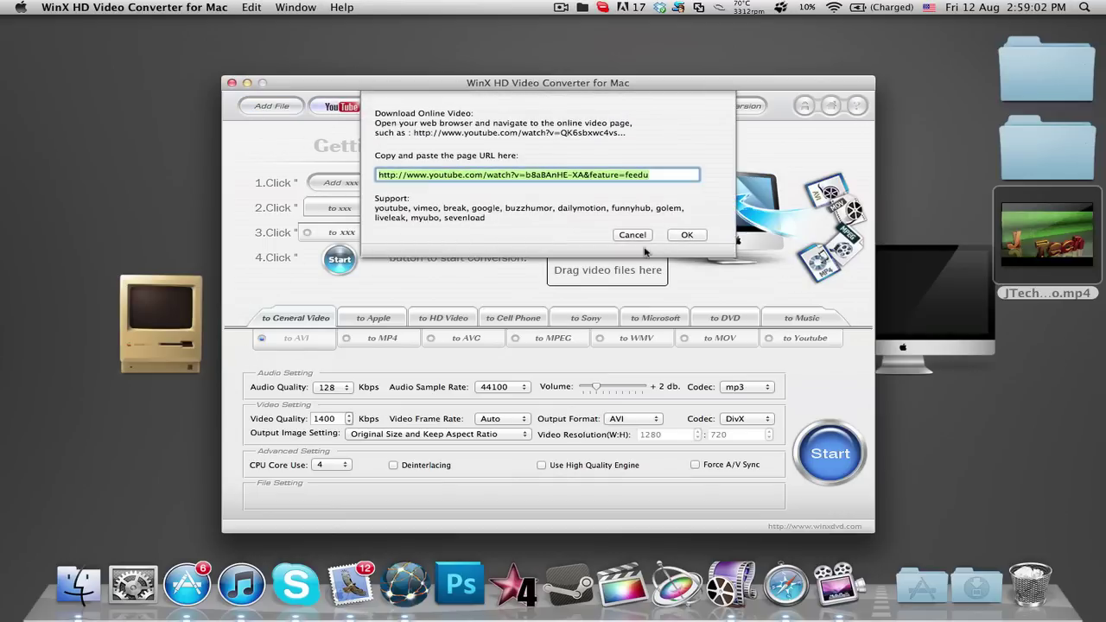
pyautogui.click(631, 235)
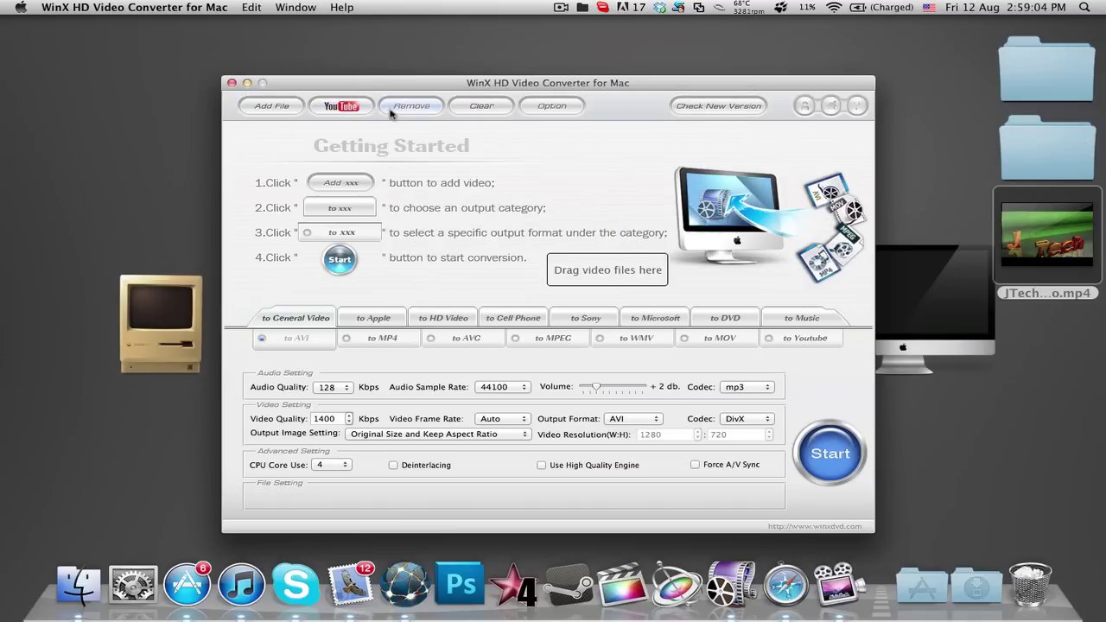
pyautogui.click(345, 109)
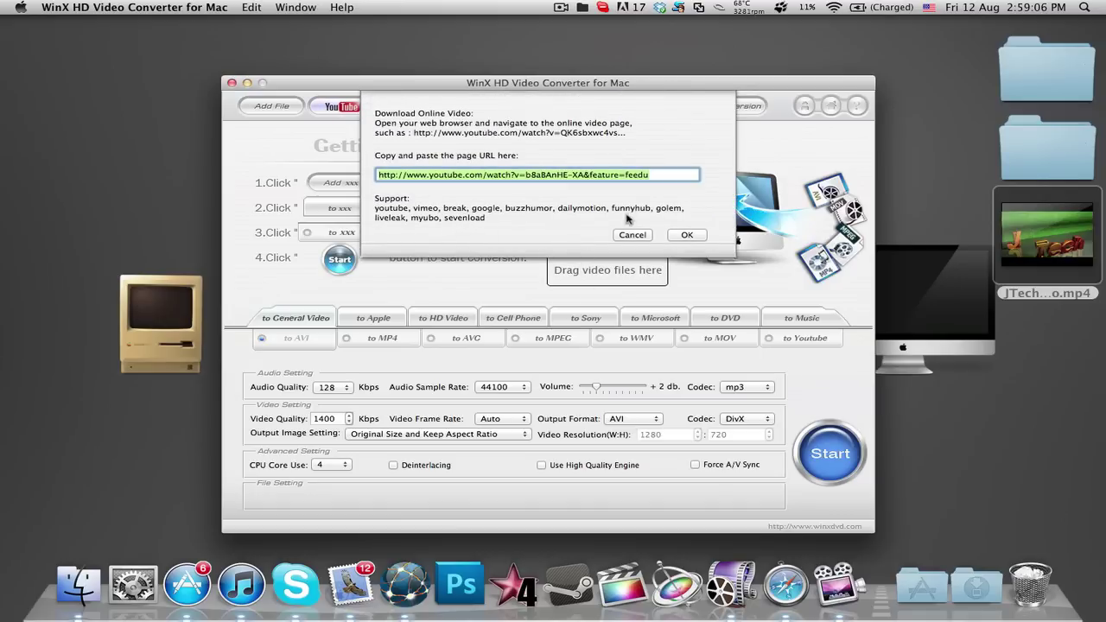
pyautogui.click(632, 236)
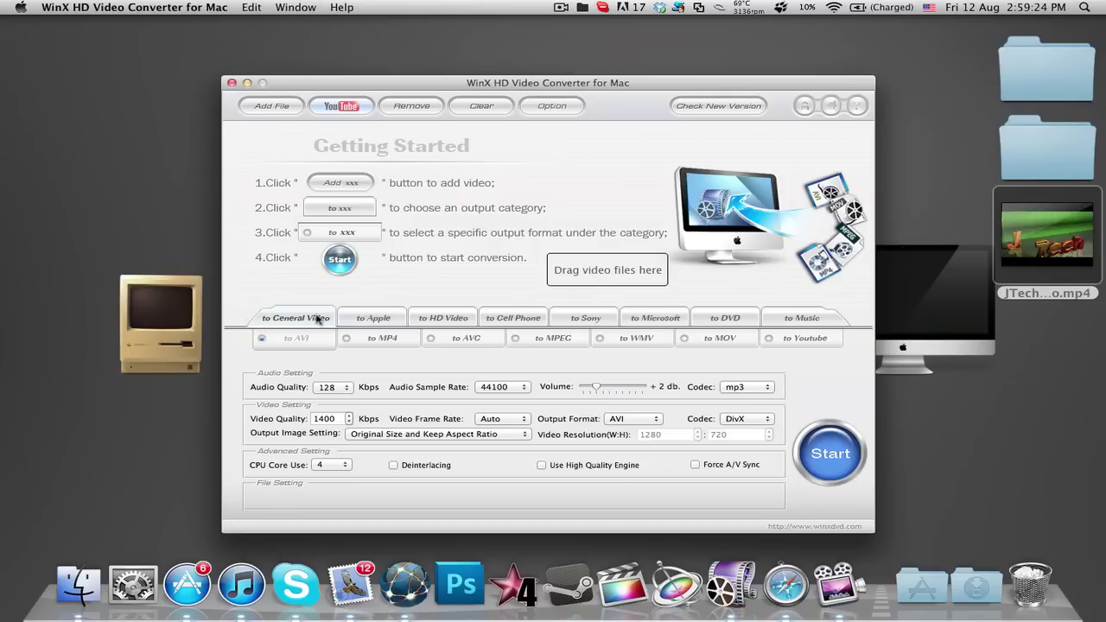
# - Preview the to Apple and to HD Video output categories, ending on to General Video
pyautogui.click(370, 318)
pyautogui.click(444, 318)
pyautogui.click(318, 318)
# - Cancel the Add File picker, then drag the JTech mp4 from the desktop into the converter
pyautogui.click(282, 110)
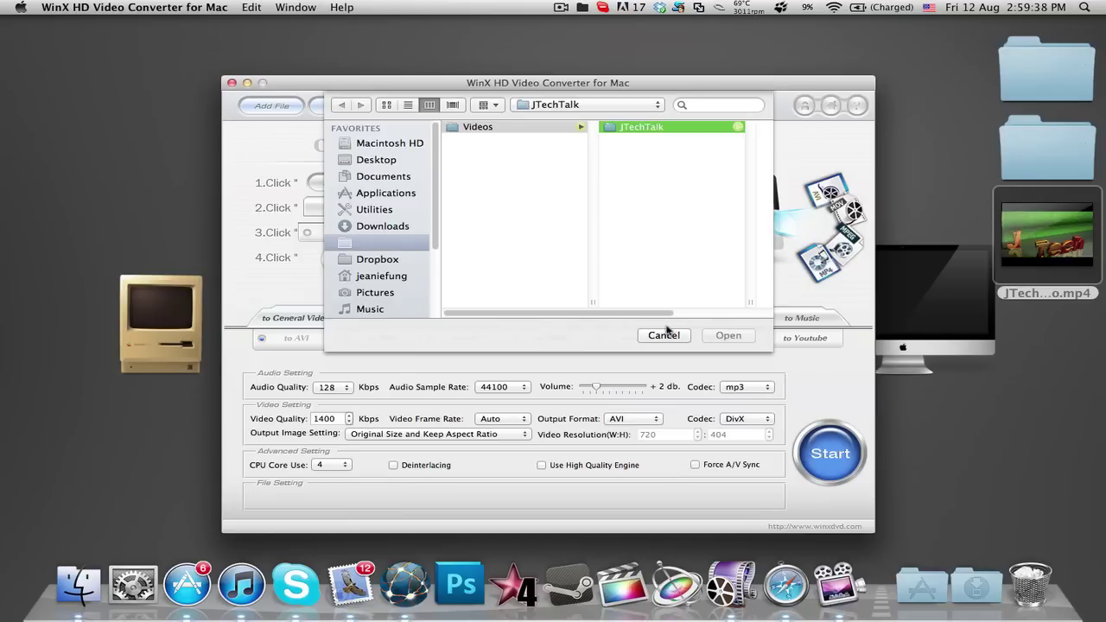
pyautogui.click(662, 335)
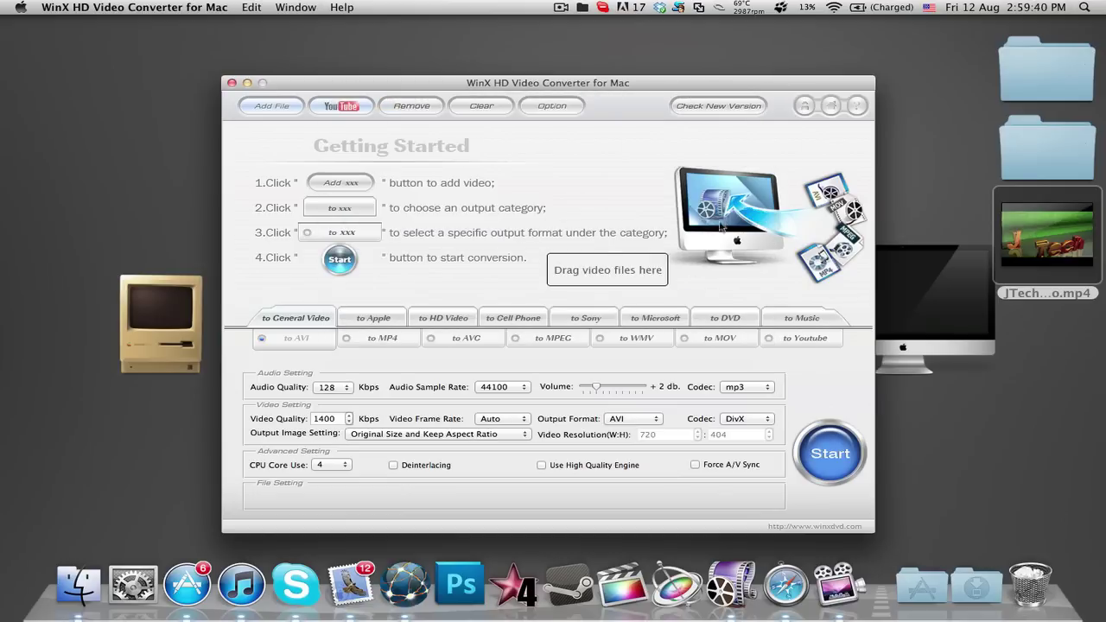
pyautogui.moveTo(1084, 241); pyautogui.dragTo(504, 219)
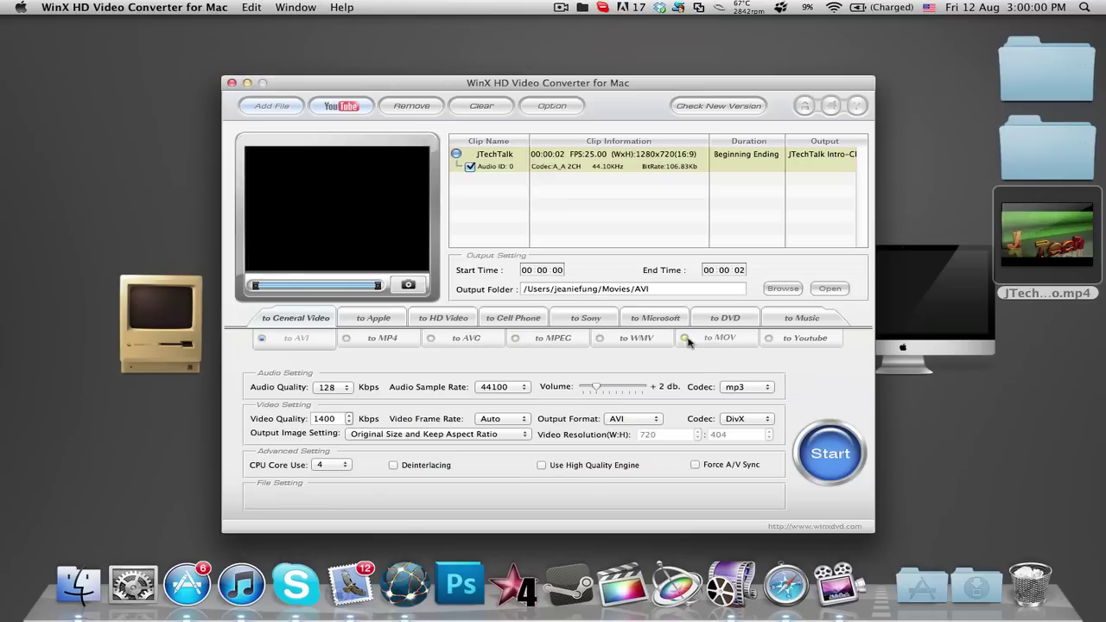
# - On the to Apple tab, compare the iPad, iPod and iPhone output profiles
pyautogui.click(380, 322)
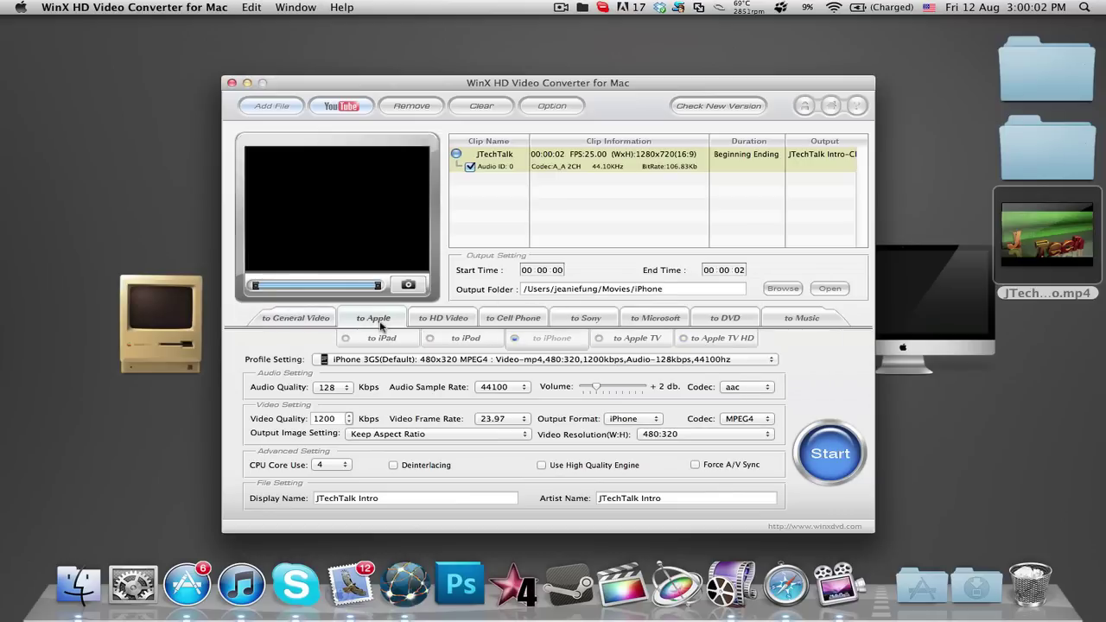
pyautogui.click(401, 337)
pyautogui.click(458, 338)
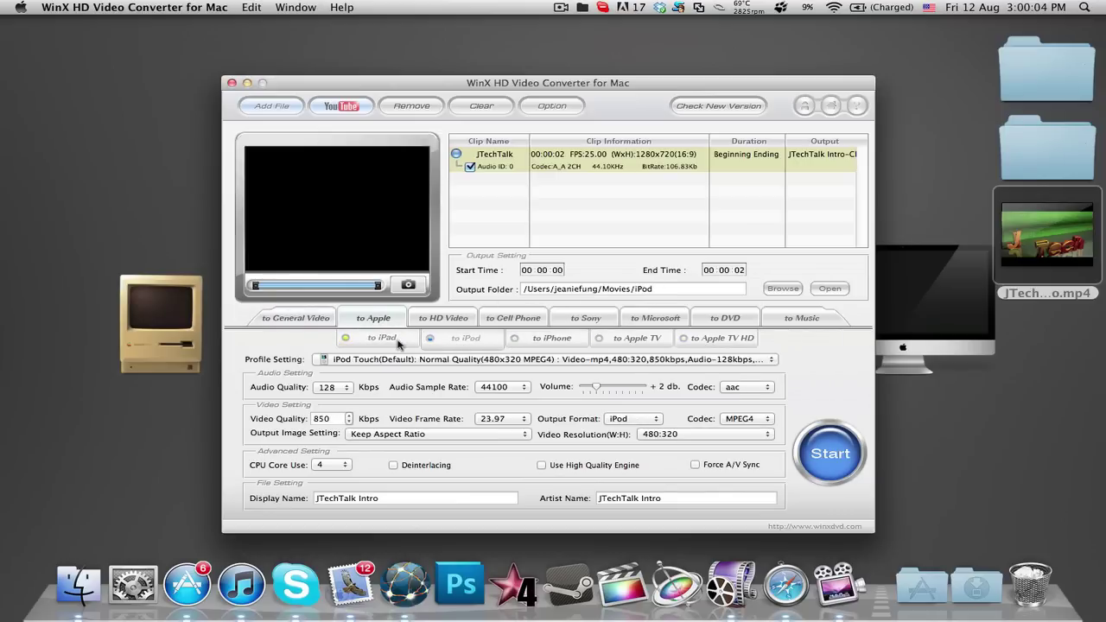
pyautogui.click(402, 340)
pyautogui.click(458, 341)
pyautogui.click(386, 339)
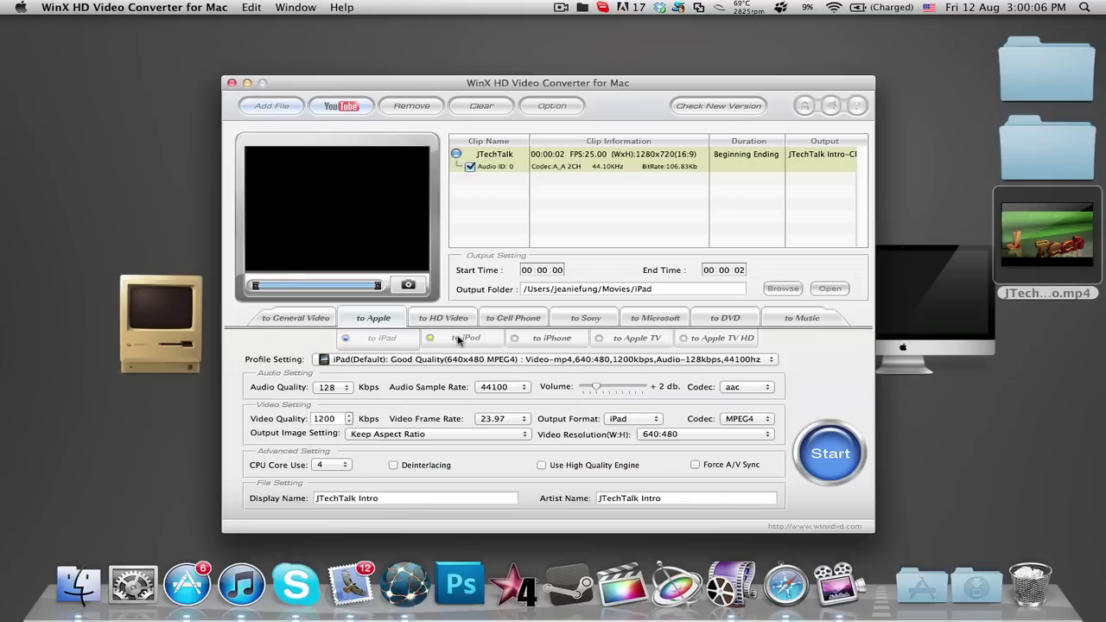
pyautogui.click(560, 337)
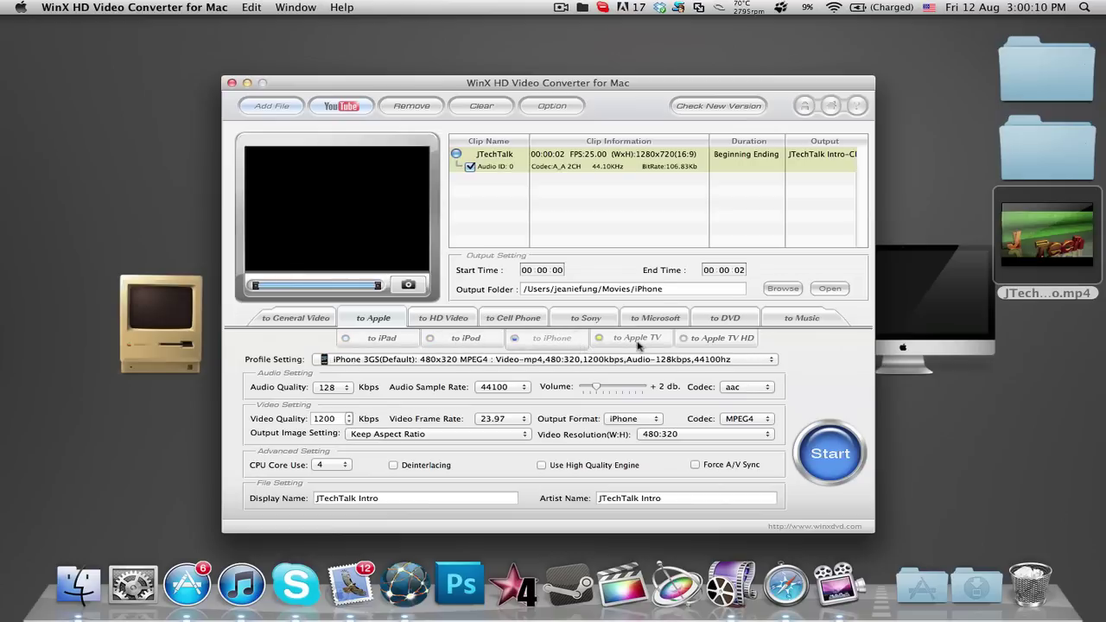
# - Preview the HD Video, Cell Phone, Sony, Xbox/Zune and DVD VOB output categories
pyautogui.click(453, 321)
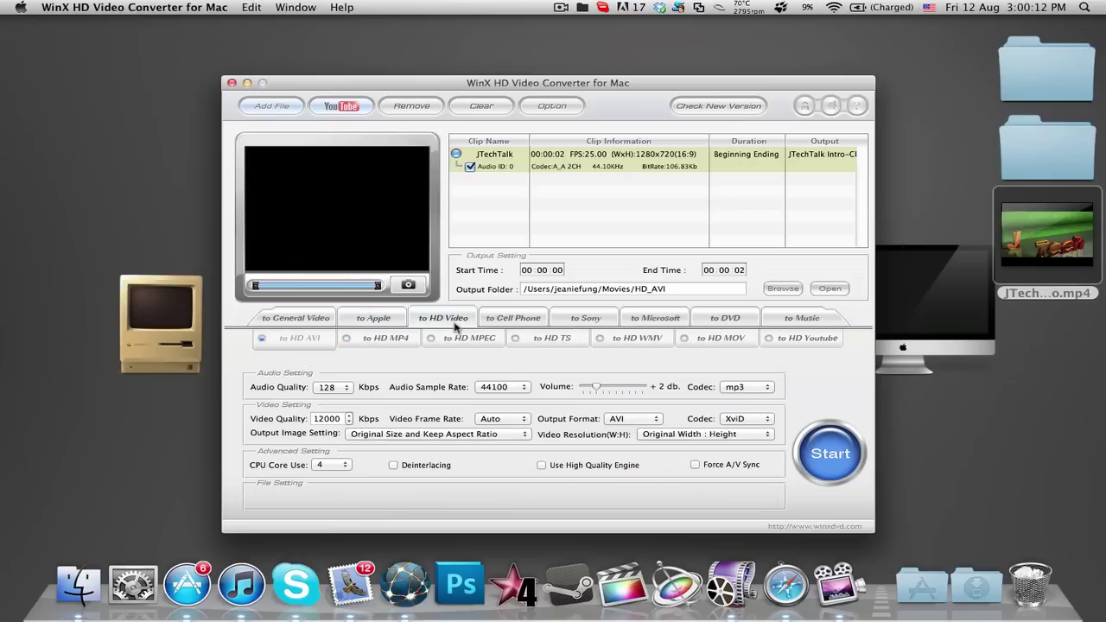
pyautogui.click(516, 317)
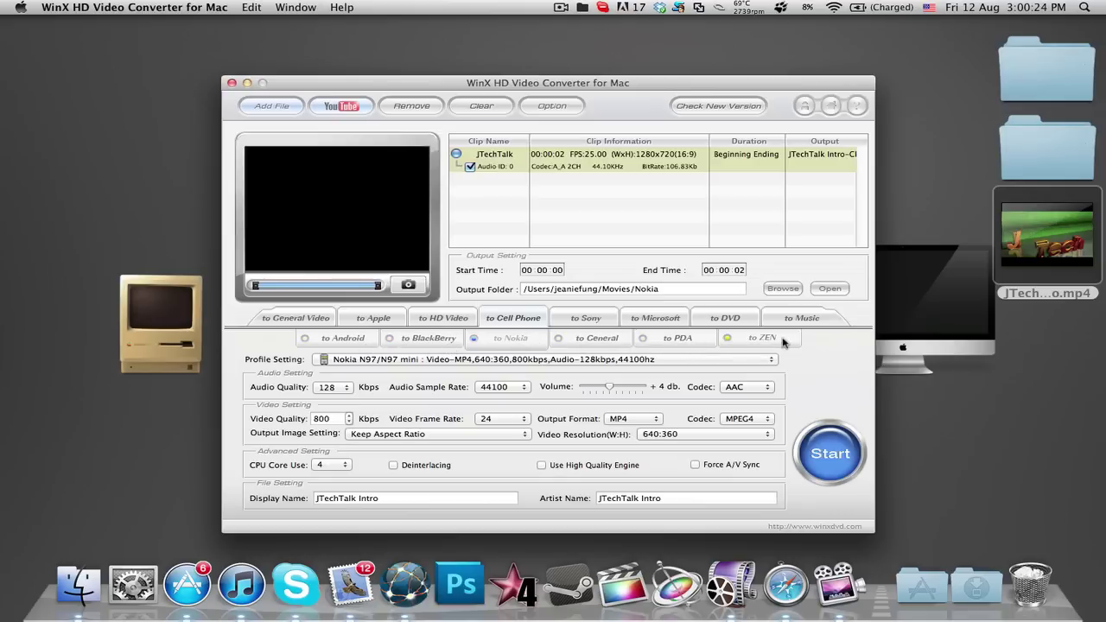
pyautogui.click(571, 320)
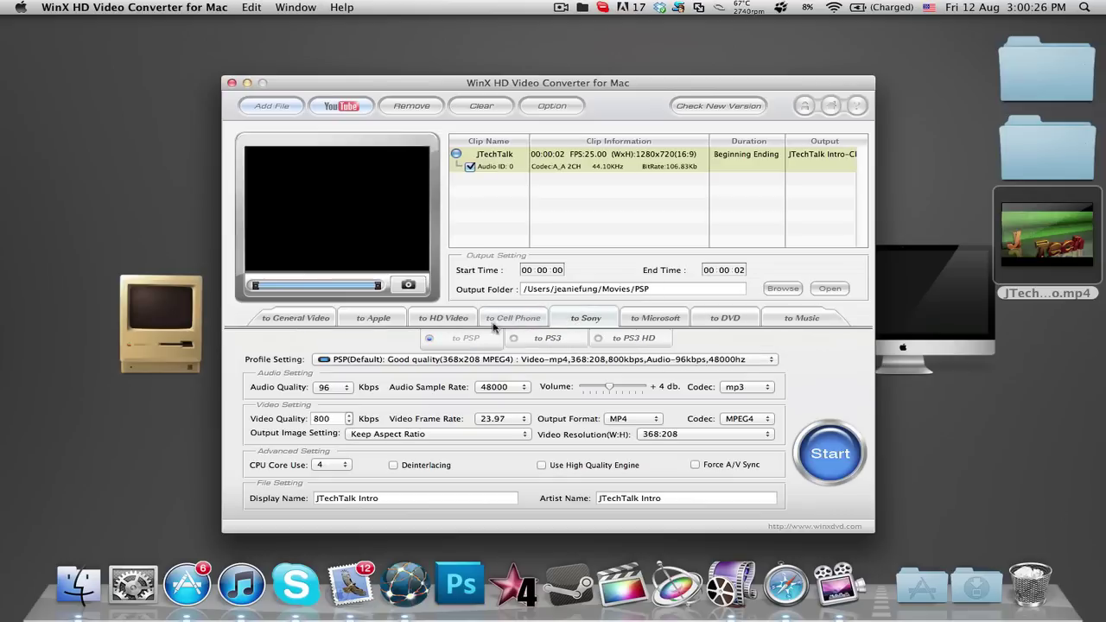
pyautogui.click(667, 320)
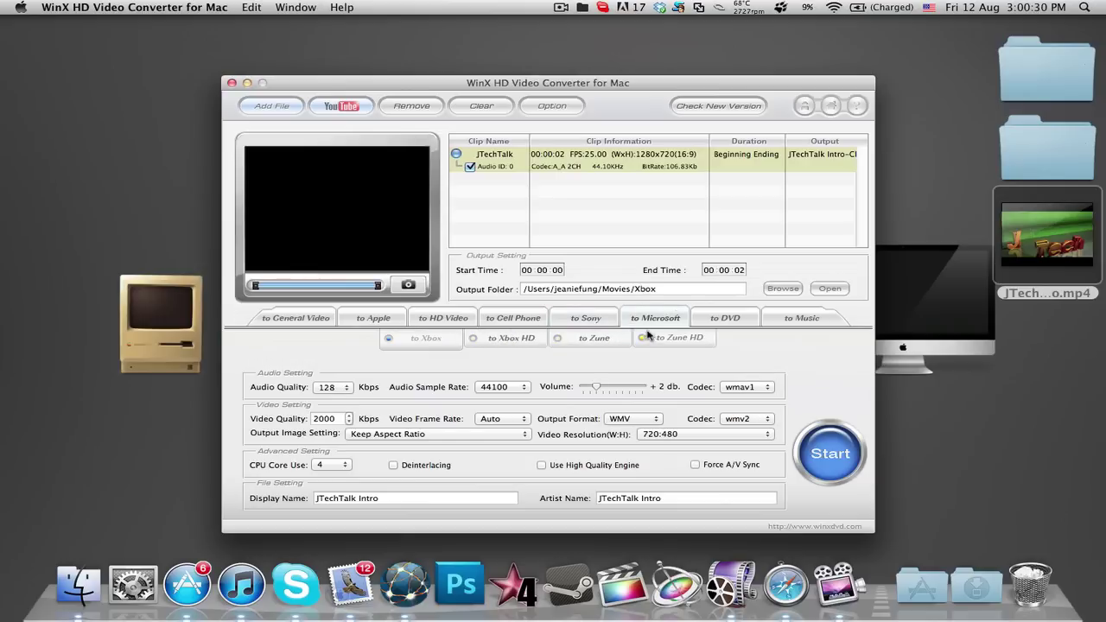
pyautogui.click(714, 320)
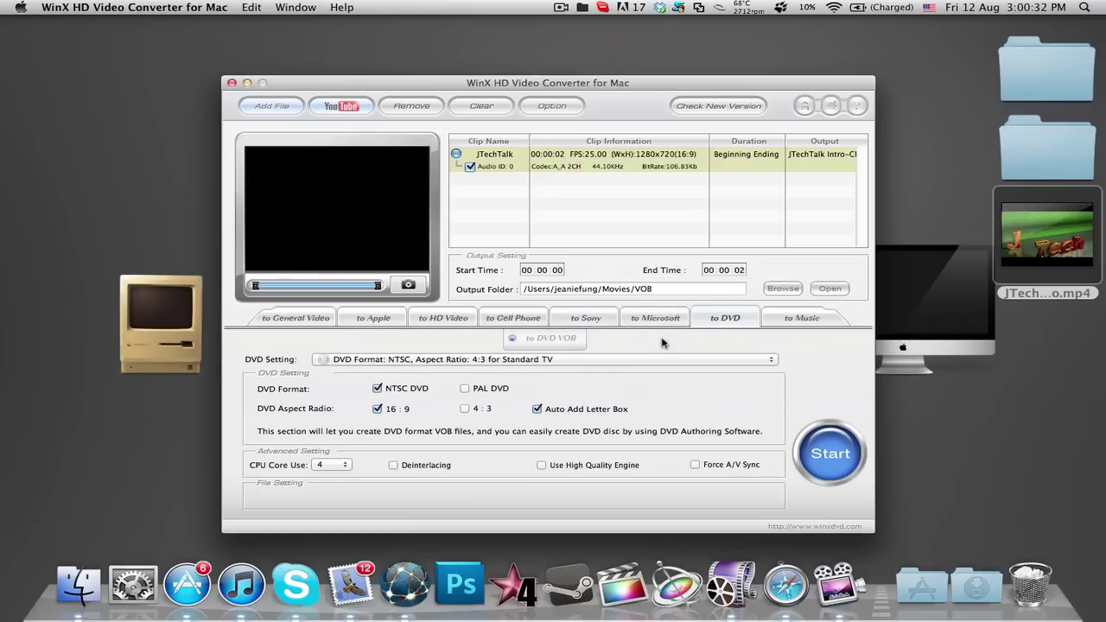
# - On the to Music tab, open the audio codec list and keep mp3
pyautogui.click(804, 318)
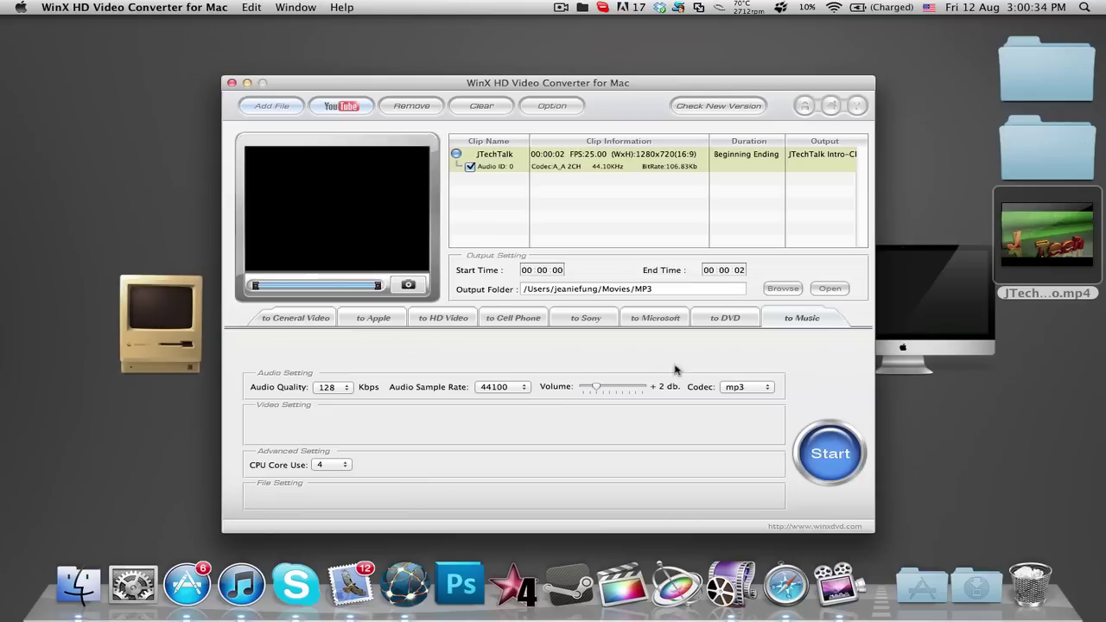
pyautogui.click(750, 387)
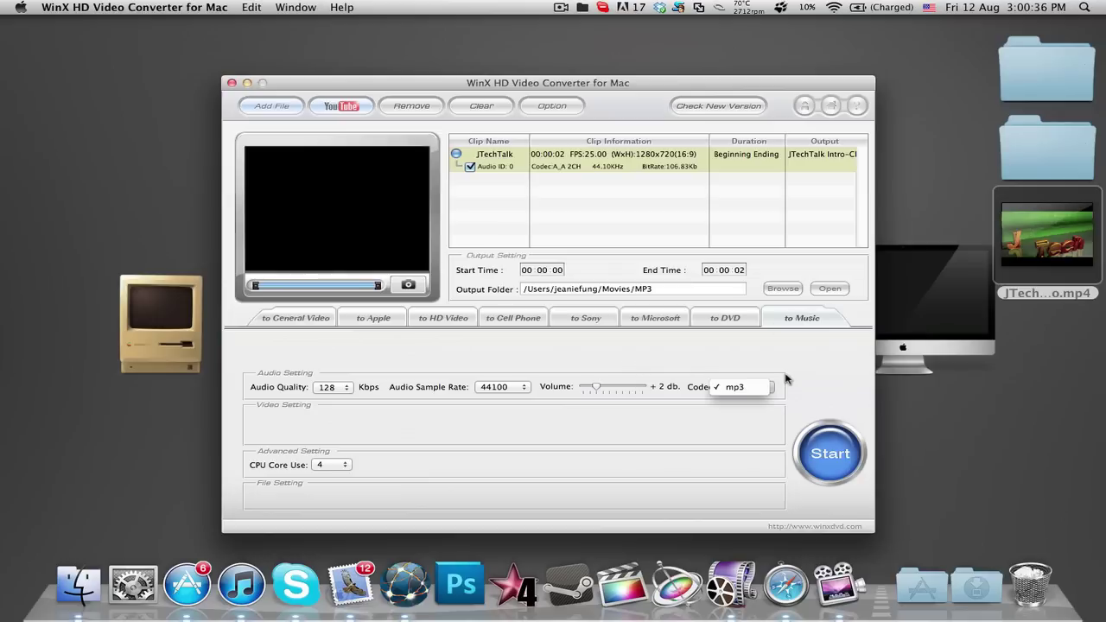
pyautogui.click(788, 380)
# - Choose the iPad 640x480 MP4 profile and start converting the JTechTalk clip into Movies/iPad
pyautogui.click(313, 322)
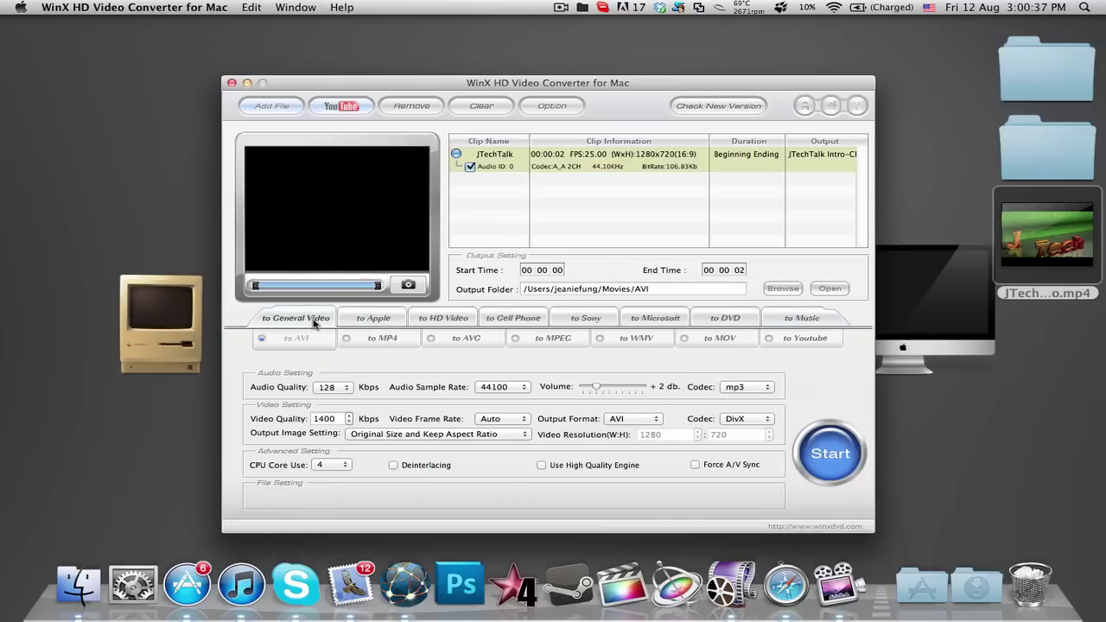
pyautogui.click(383, 321)
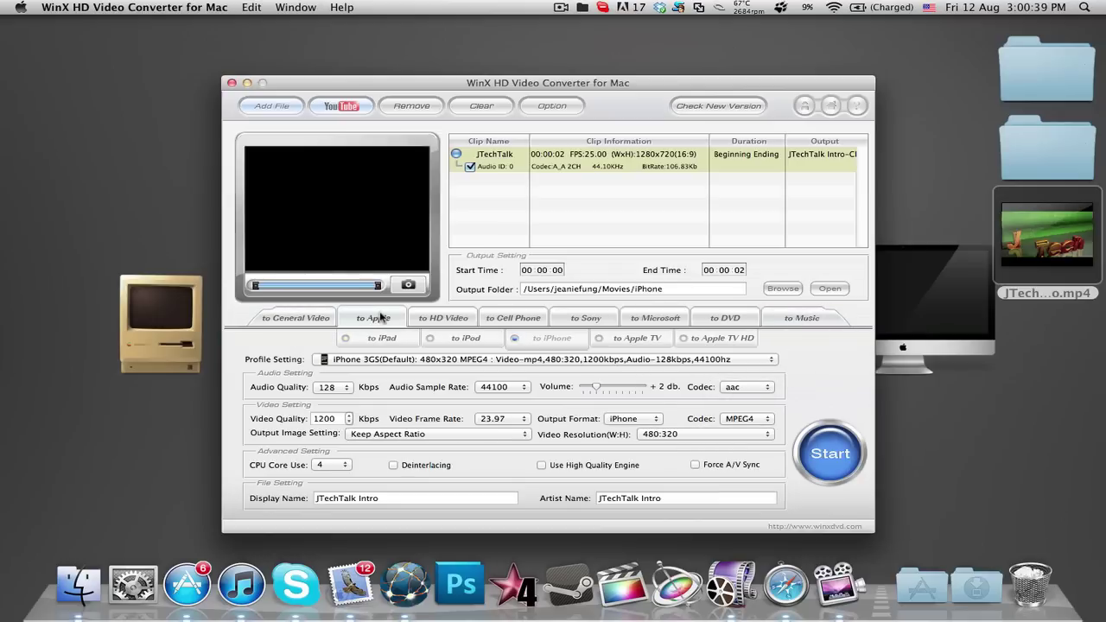
pyautogui.click(448, 338)
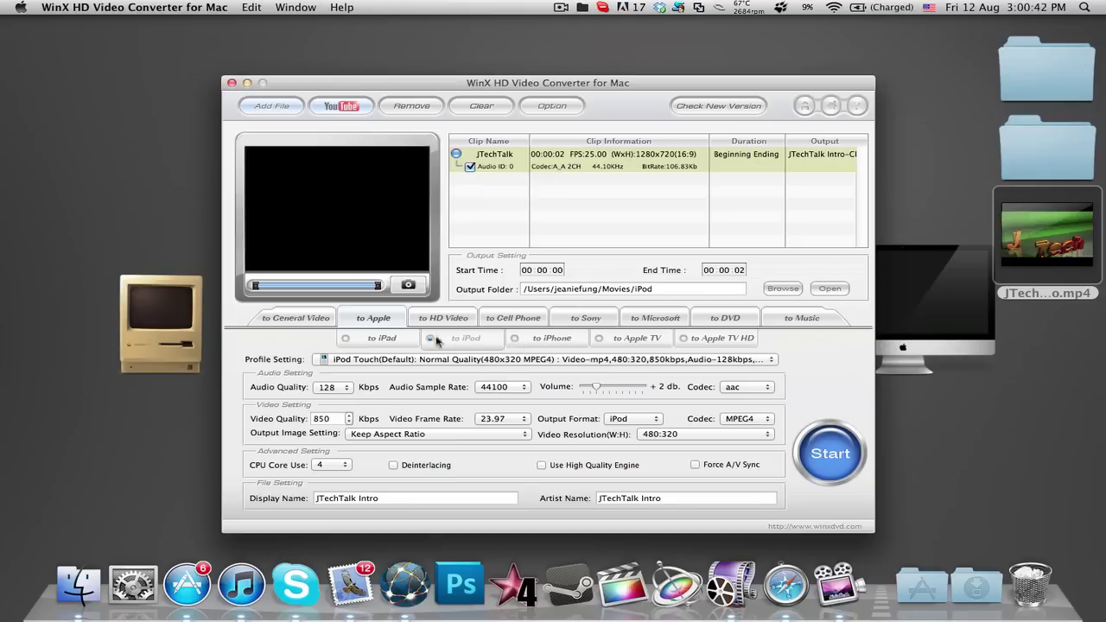
pyautogui.click(405, 339)
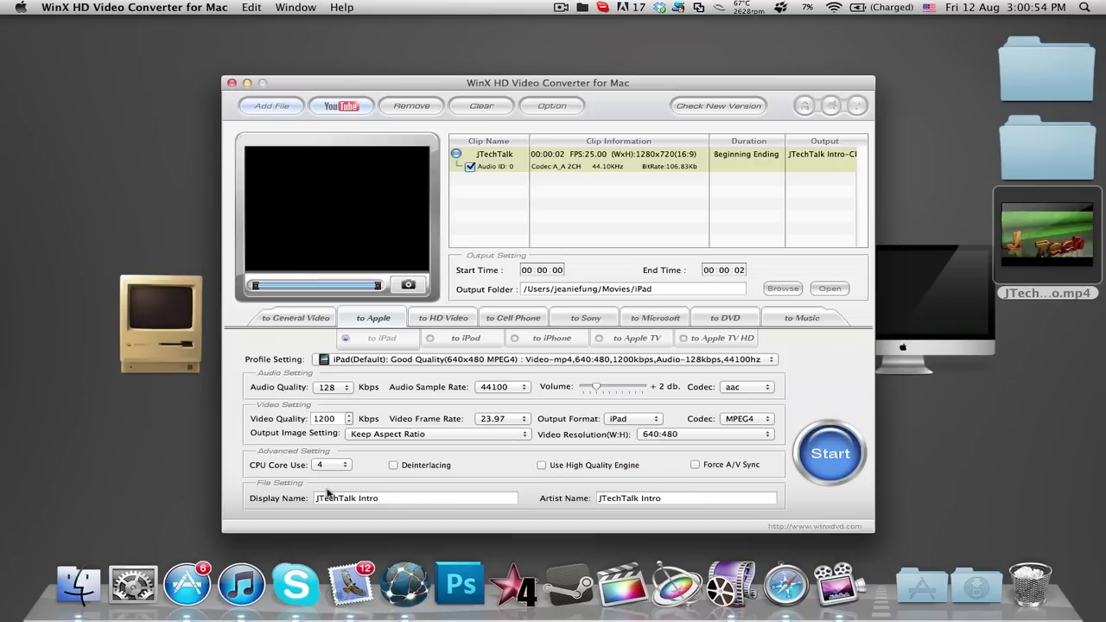
pyautogui.click(378, 497)
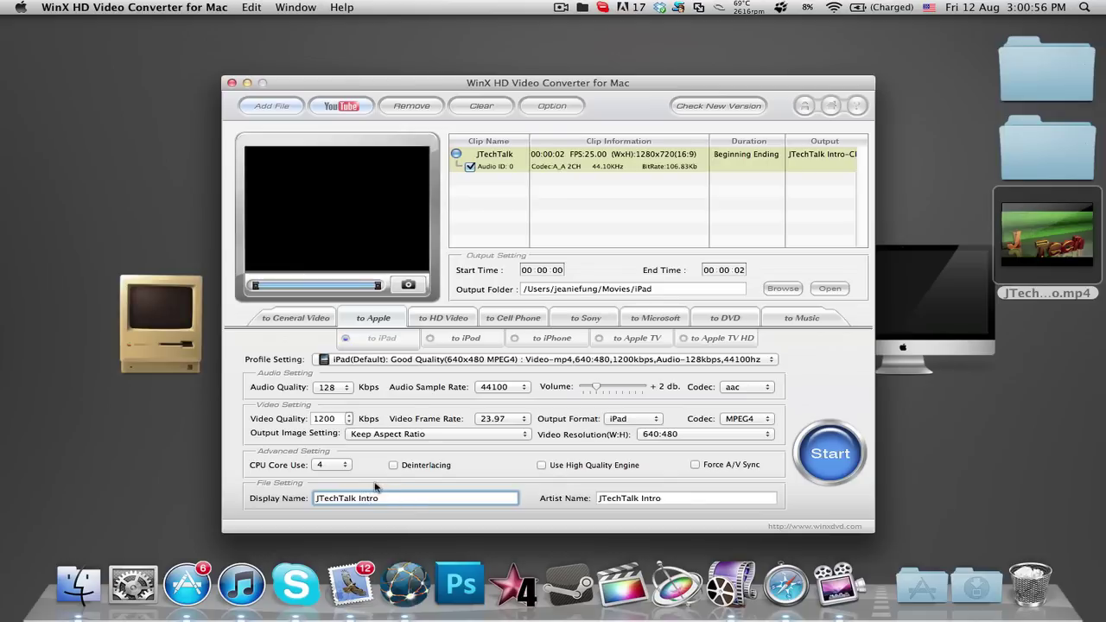
pyautogui.click(828, 452)
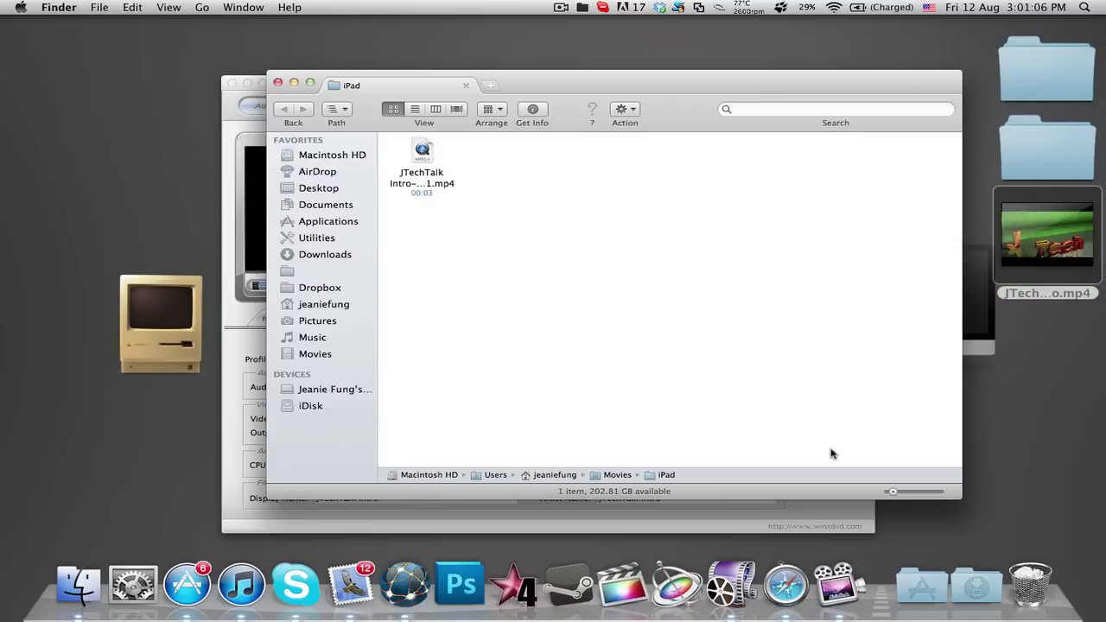
# - Quick Look JTechTalk Intro-Clip1.mp4 in the iPad folder to confirm it plays, then close the preview
pyautogui.moveTo(590, 83); pyautogui.dragTo(532, 105)
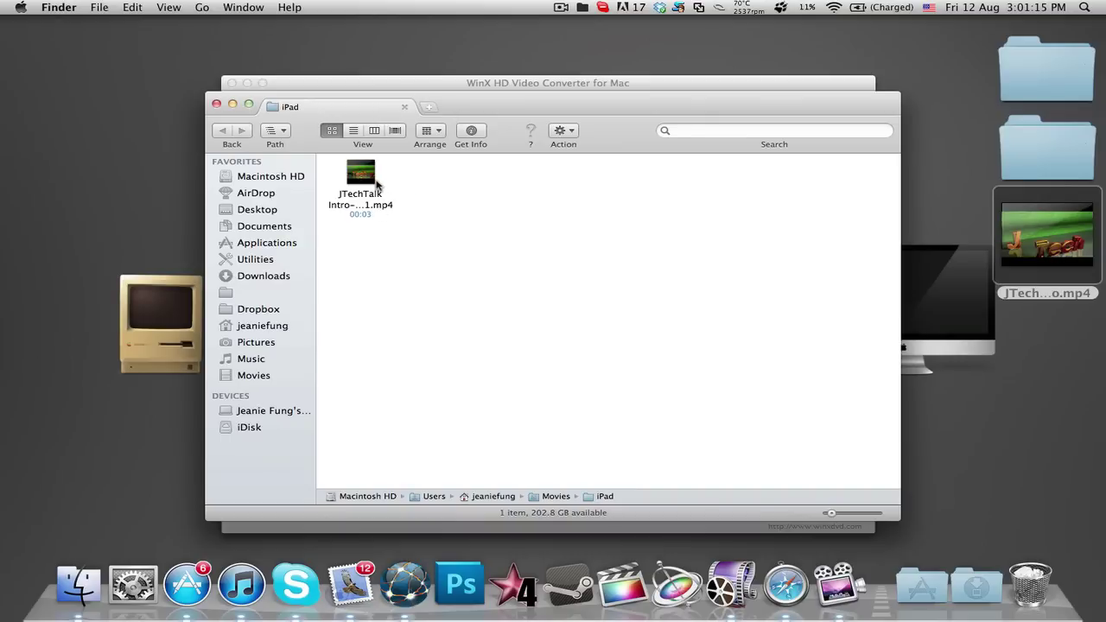
pyautogui.click(357, 206)
pyautogui.press('space')
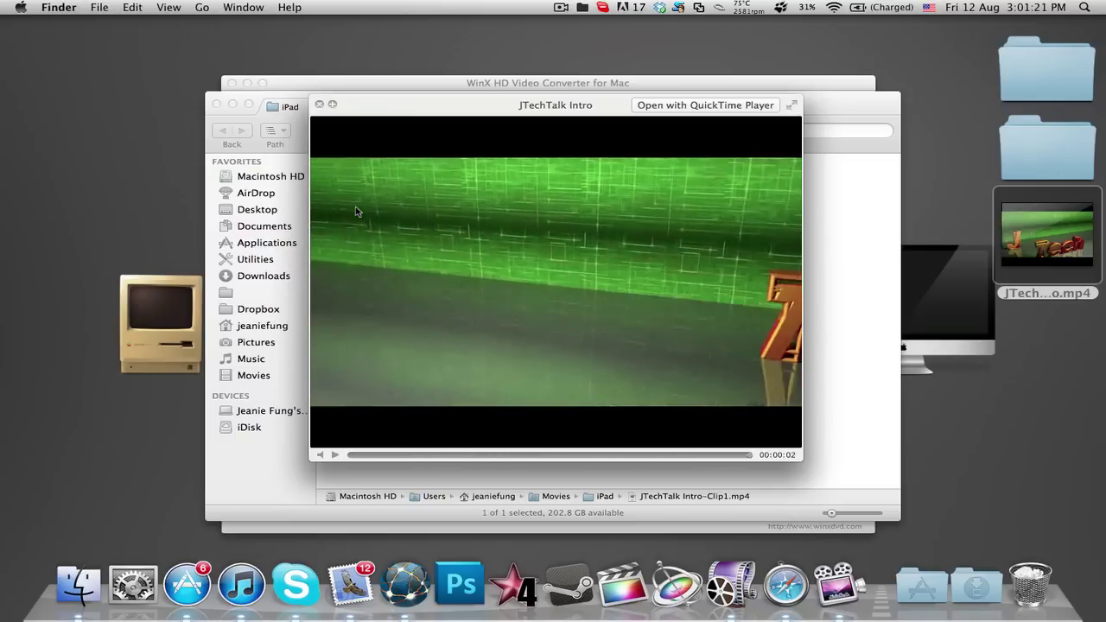
pyautogui.press('space')
pyautogui.click(382, 222)
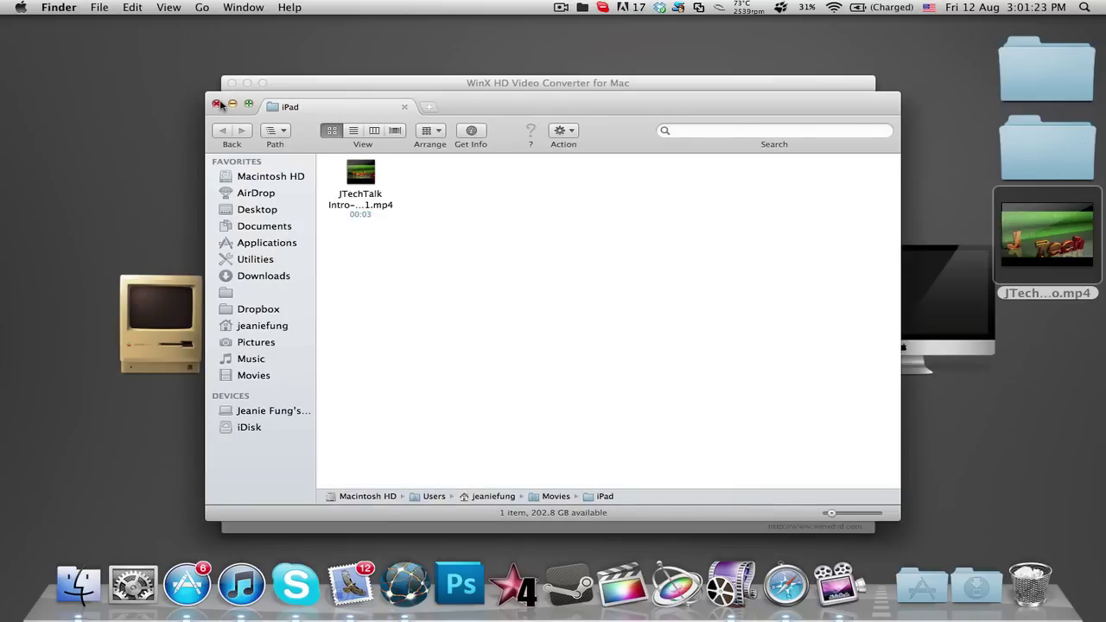
# - Close the iPad folder window and browse the HD Video, Sony and General Video tabs
pyautogui.click(217, 104)
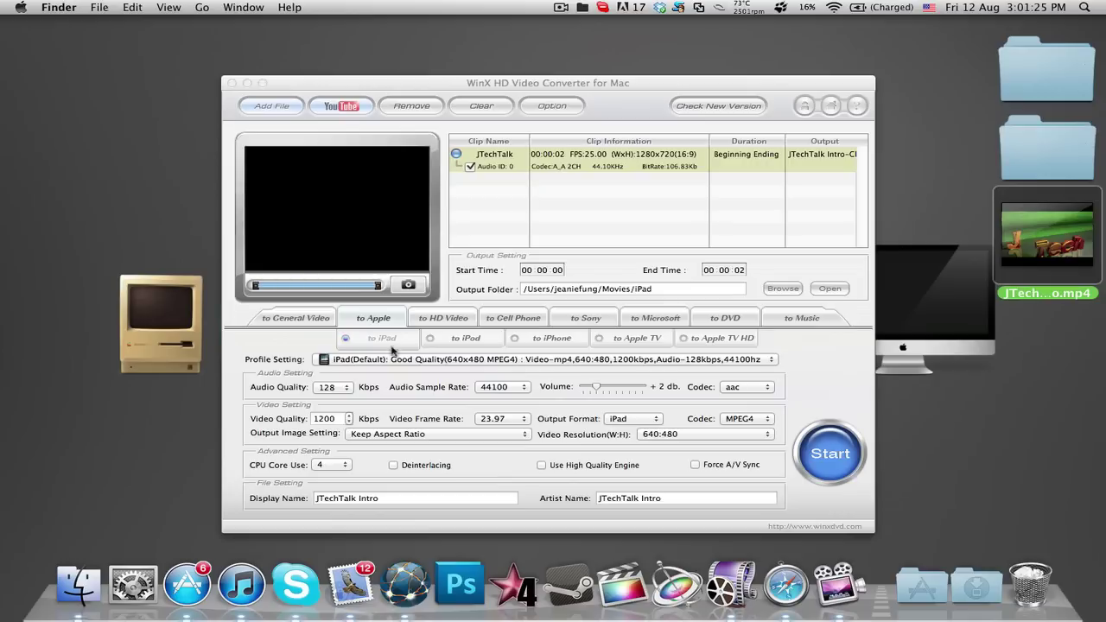
pyautogui.click(444, 318)
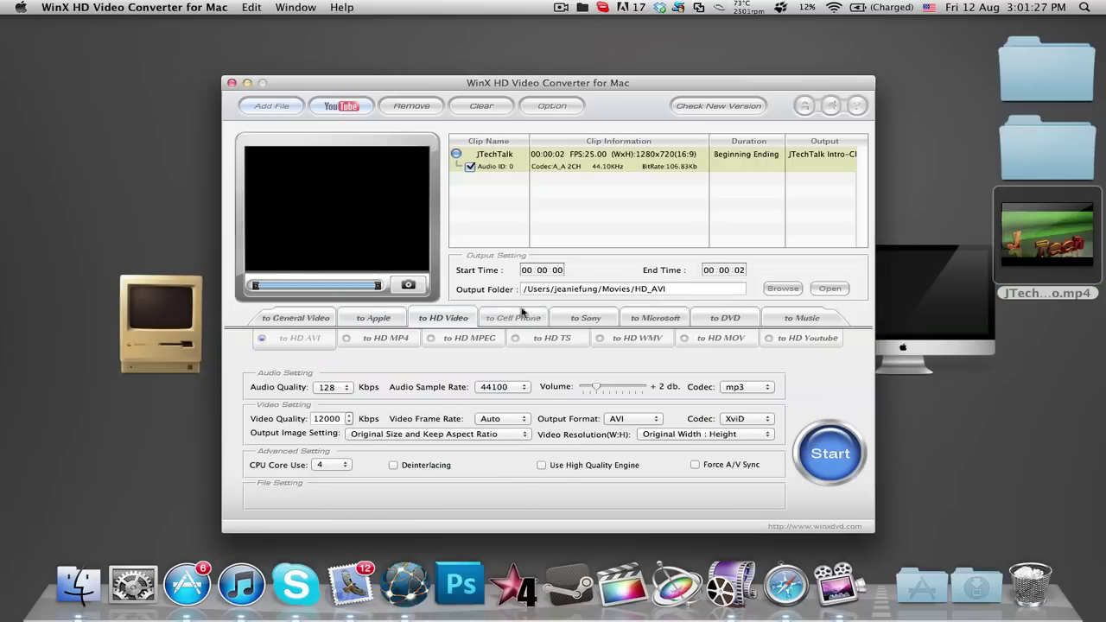
pyautogui.click(570, 318)
pyautogui.click(299, 316)
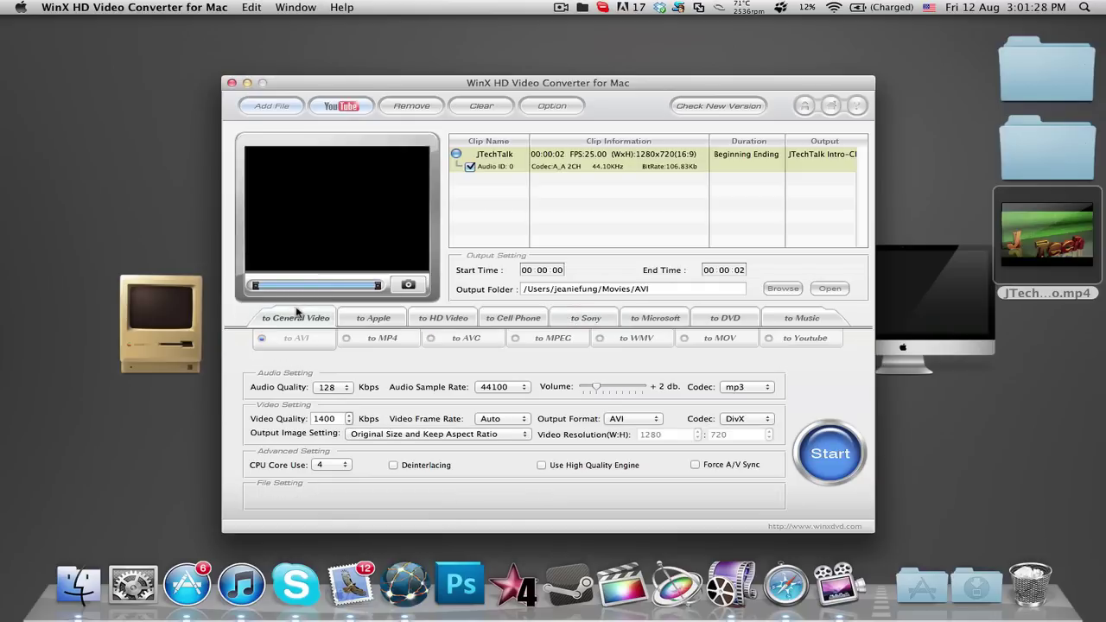
# - Start an online video download, declining once, then confirm clearing the clip list
pyautogui.click(336, 105)
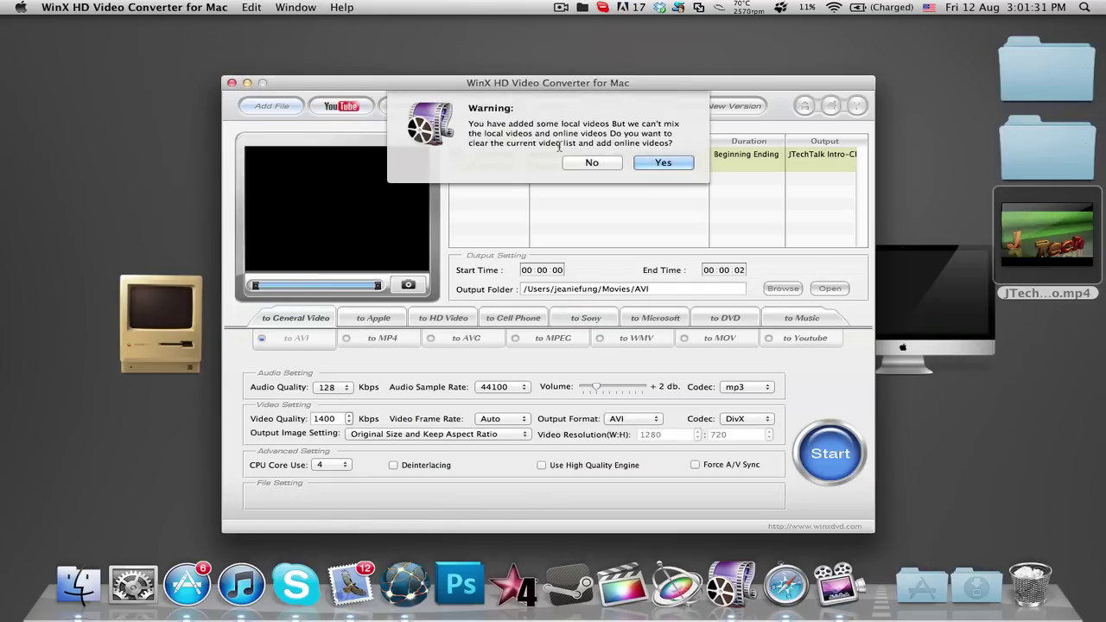
pyautogui.click(601, 164)
pyautogui.click(340, 106)
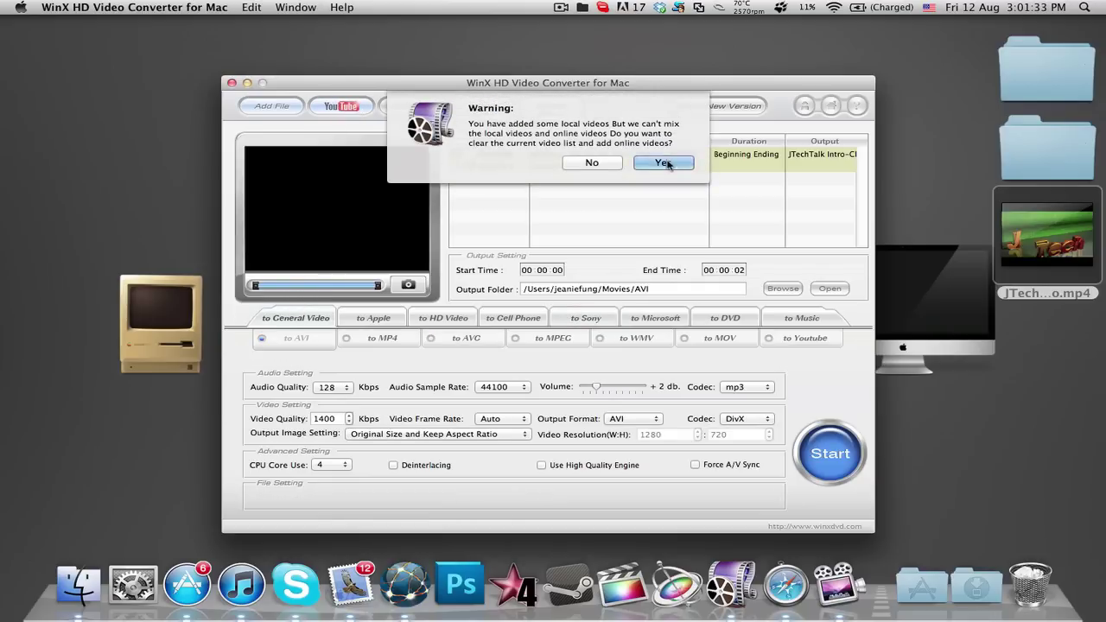
pyautogui.press('Return')
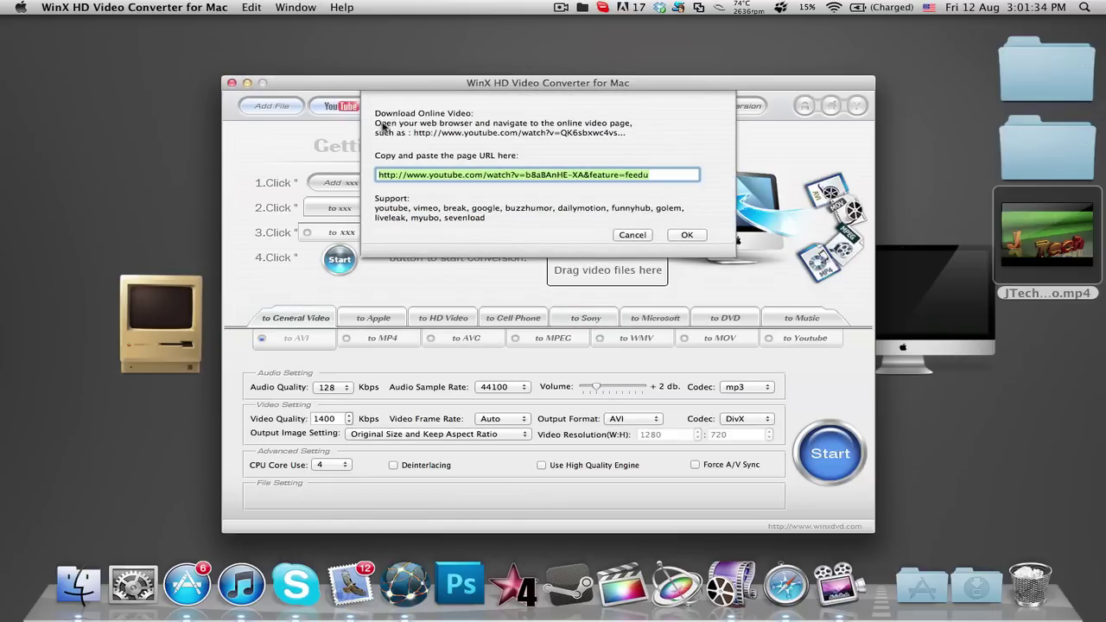
# - Cancel the online video download sheet repeatedly without downloading anything
pyautogui.click(632, 234)
pyautogui.click(337, 109)
pyautogui.click(629, 235)
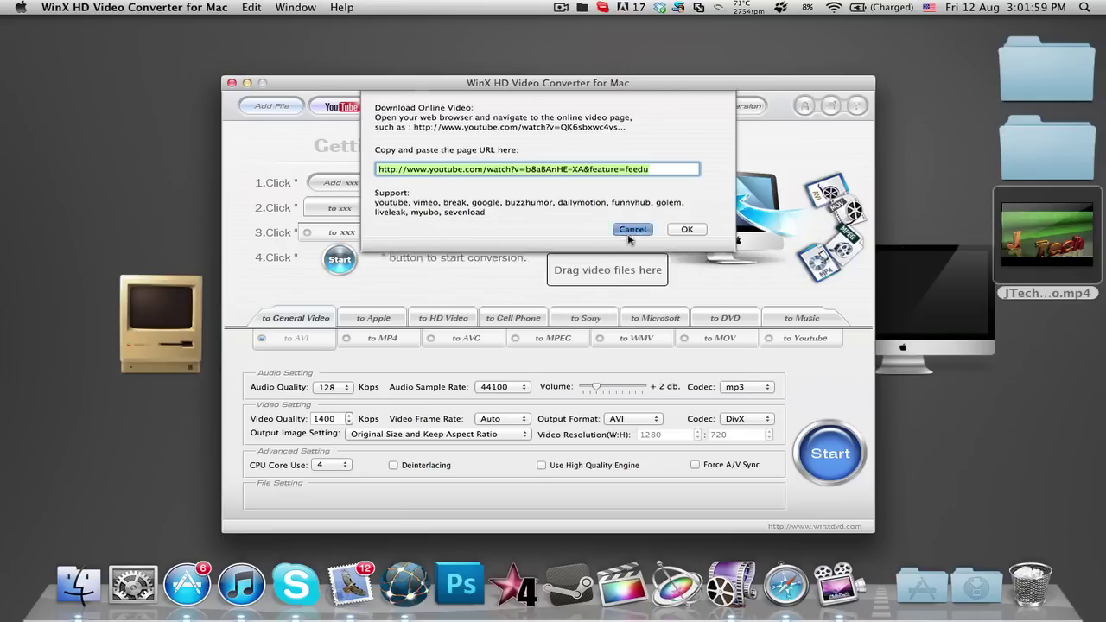
pyautogui.click(341, 106)
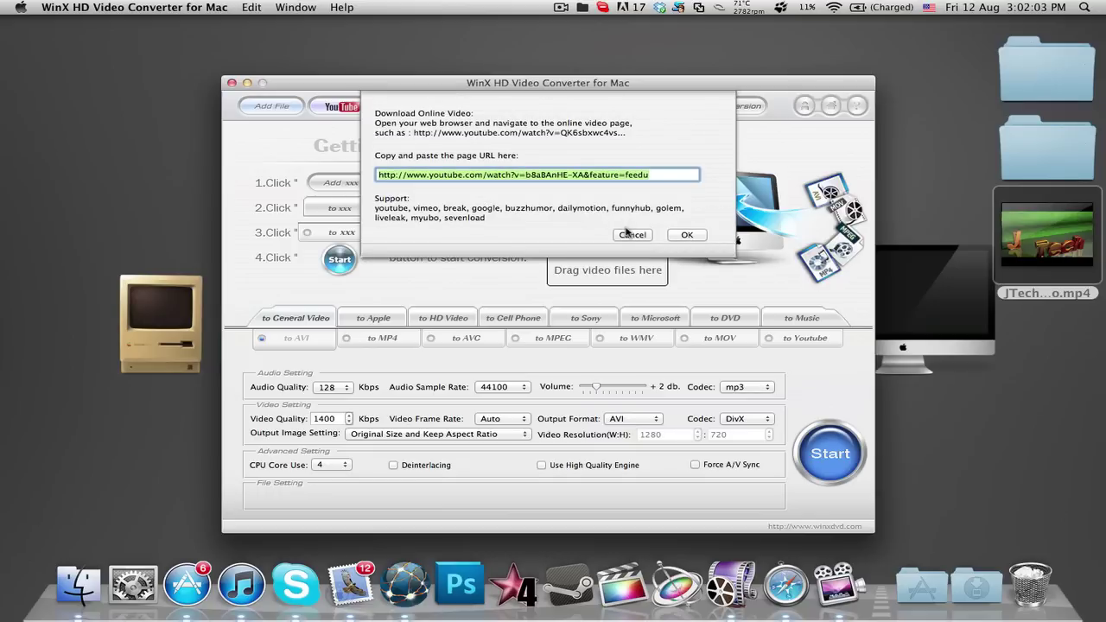
pyautogui.click(630, 234)
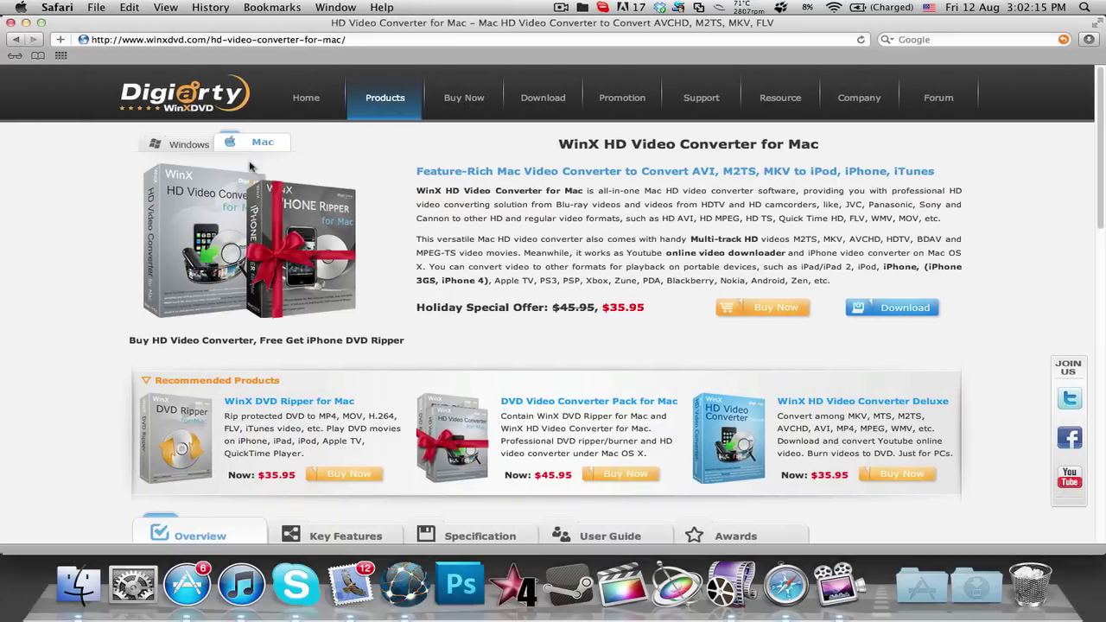
# - Switch between the Windows Deluxe and Mac pages, ending on the Mac $35.95 holiday offer
pyautogui.click(192, 146)
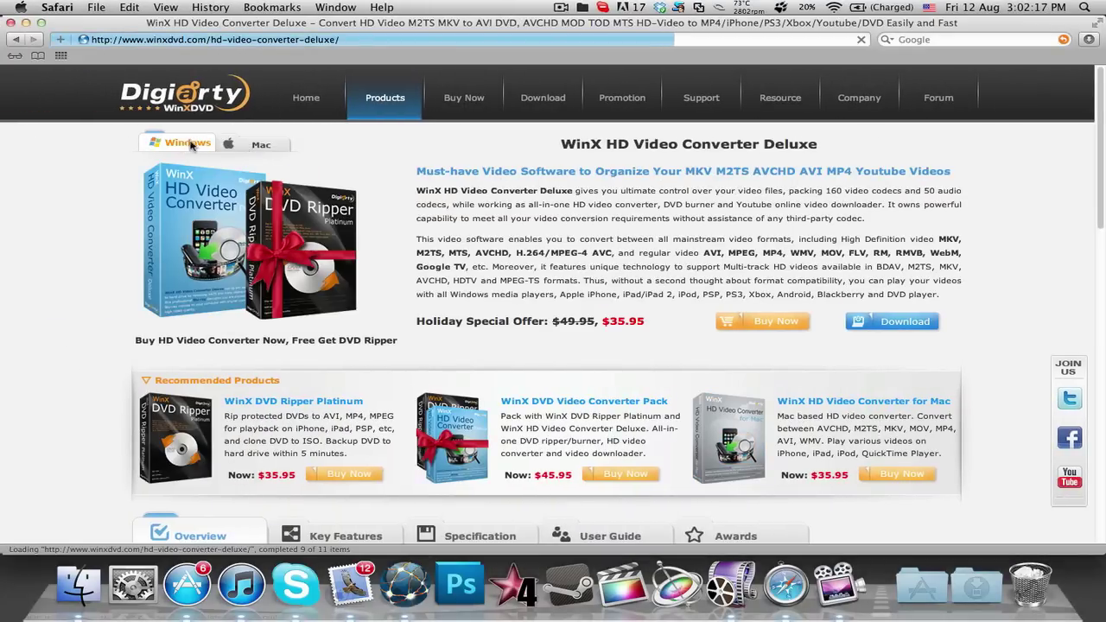
pyautogui.click(248, 146)
pyautogui.click(194, 147)
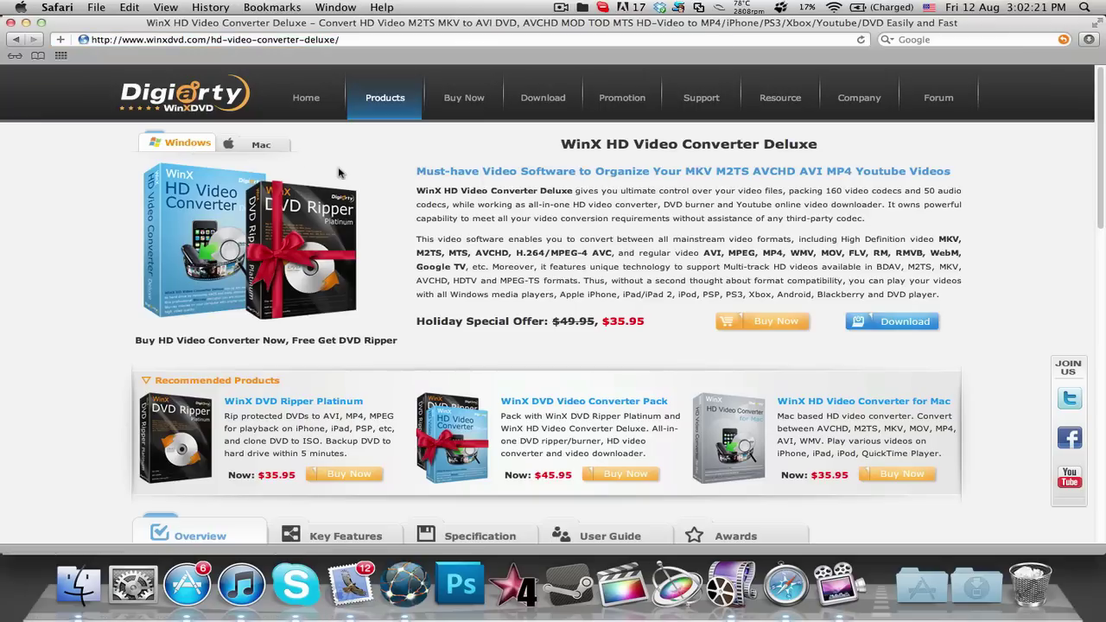
pyautogui.click(263, 147)
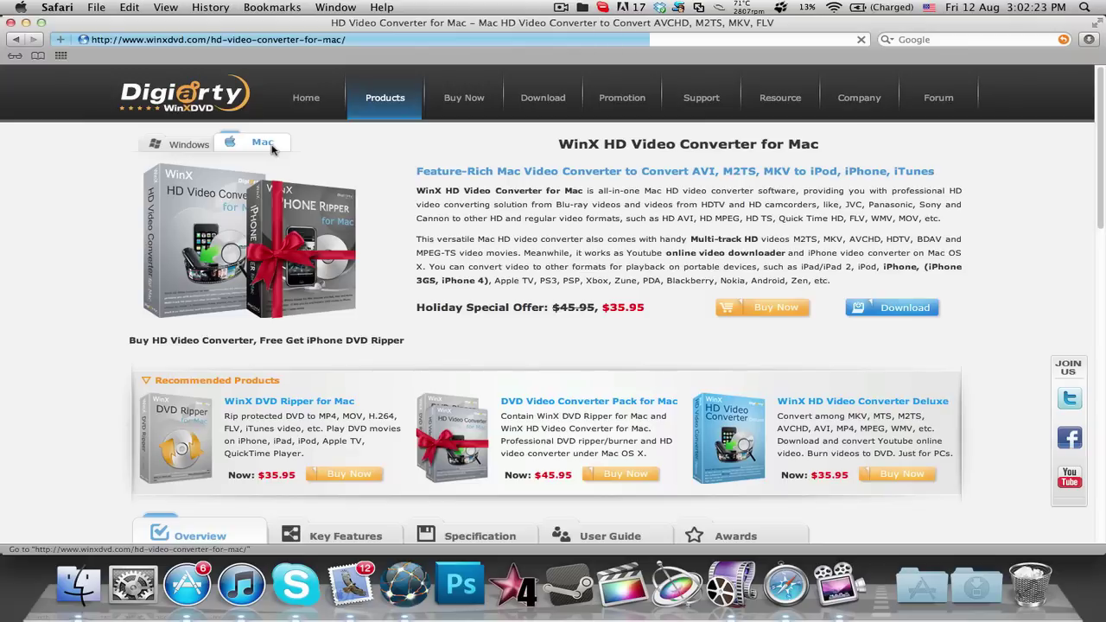